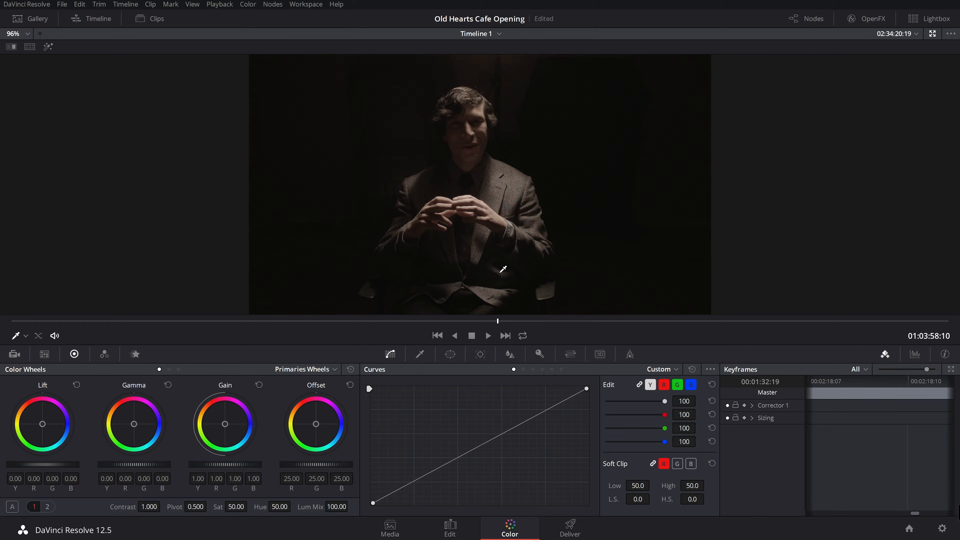
# Enlarge the viewer and open the four video scopes in a floating window, resized and placed clear of the man's face
pyautogui.click(932, 33)
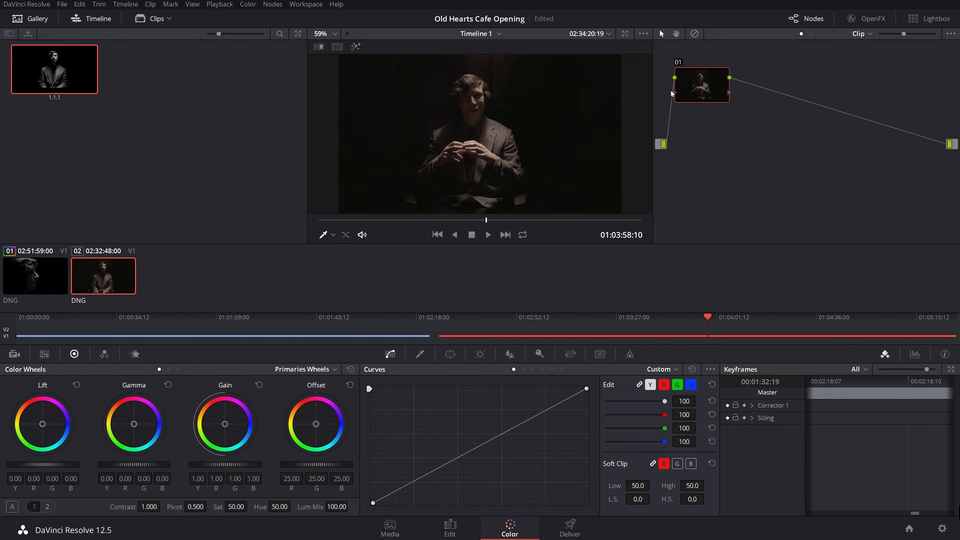
pyautogui.click(624, 34)
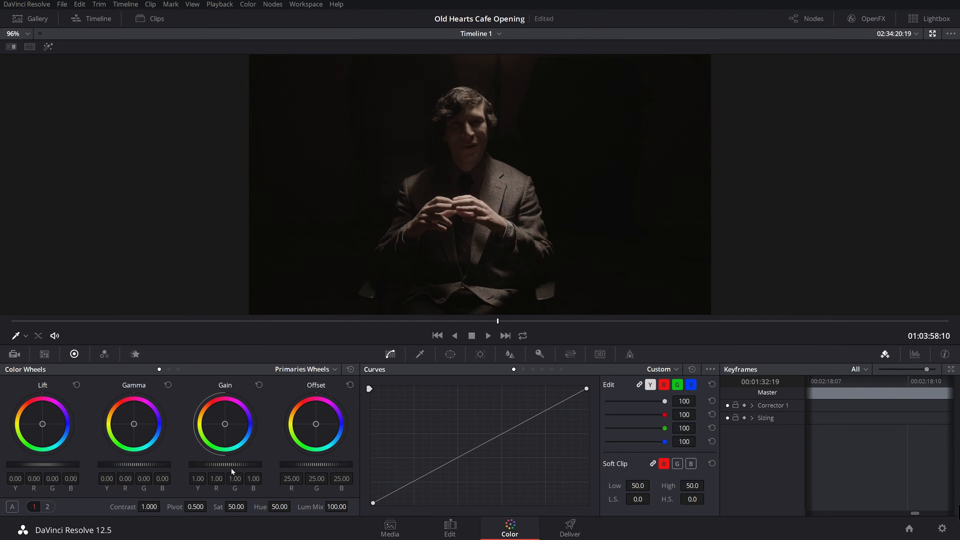
pyautogui.click(915, 354)
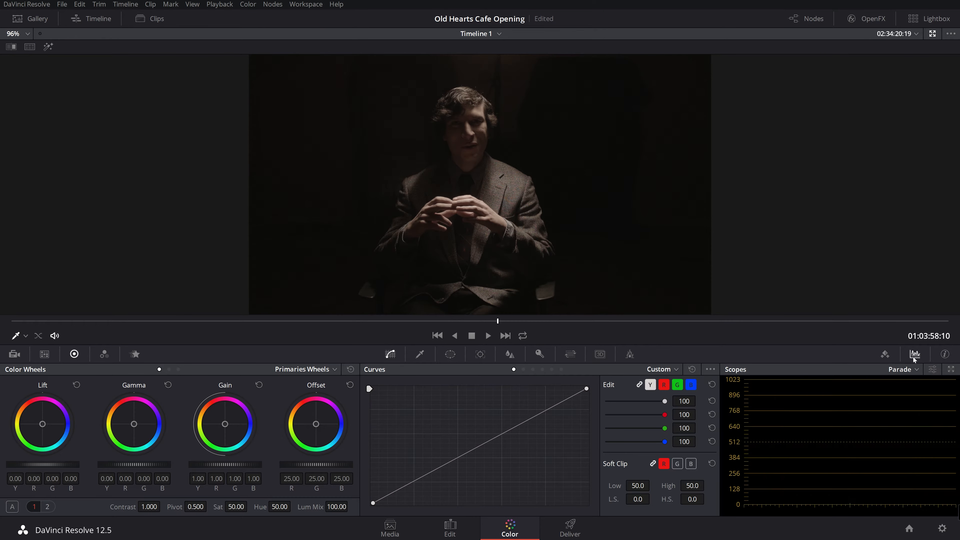
pyautogui.click(951, 369)
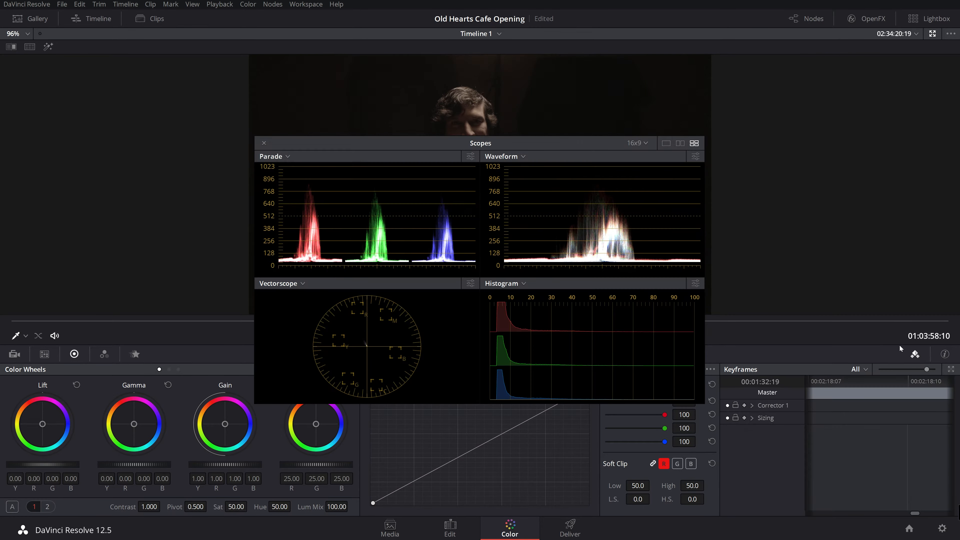
pyautogui.moveTo(529, 146); pyautogui.dragTo(599, 150)
pyautogui.moveTo(775, 401); pyautogui.dragTo(633, 329)
pyautogui.moveTo(595, 142); pyautogui.dragTo(787, 187)
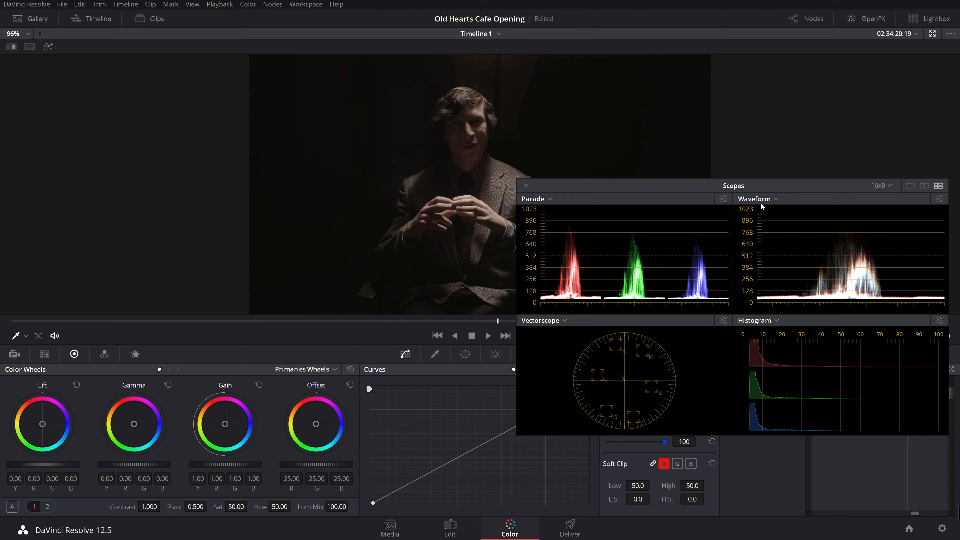
# Set the waveform scope to display only the Y luma channel, with red, green and blue turned off
pyautogui.click(939, 198)
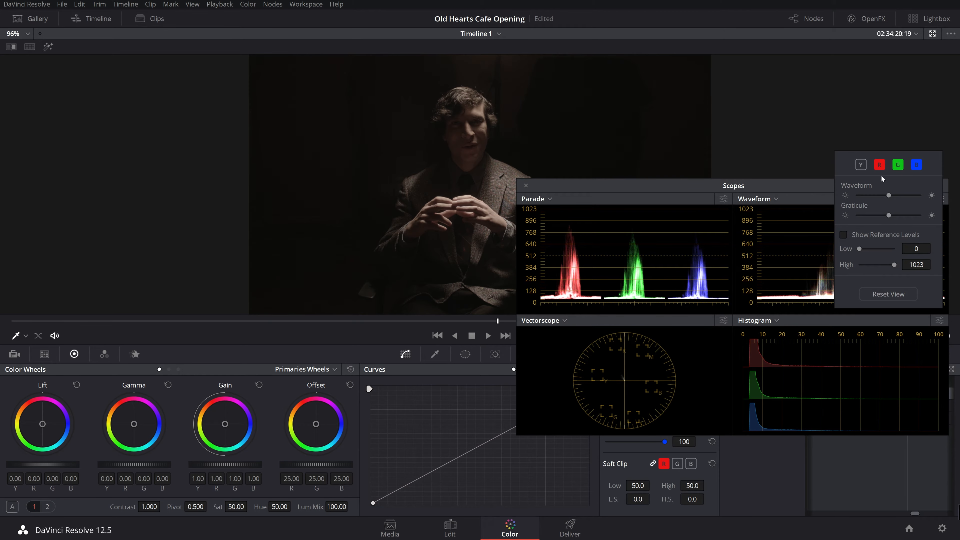
pyautogui.click(879, 164)
pyautogui.click(898, 164)
pyautogui.click(916, 165)
pyautogui.click(860, 165)
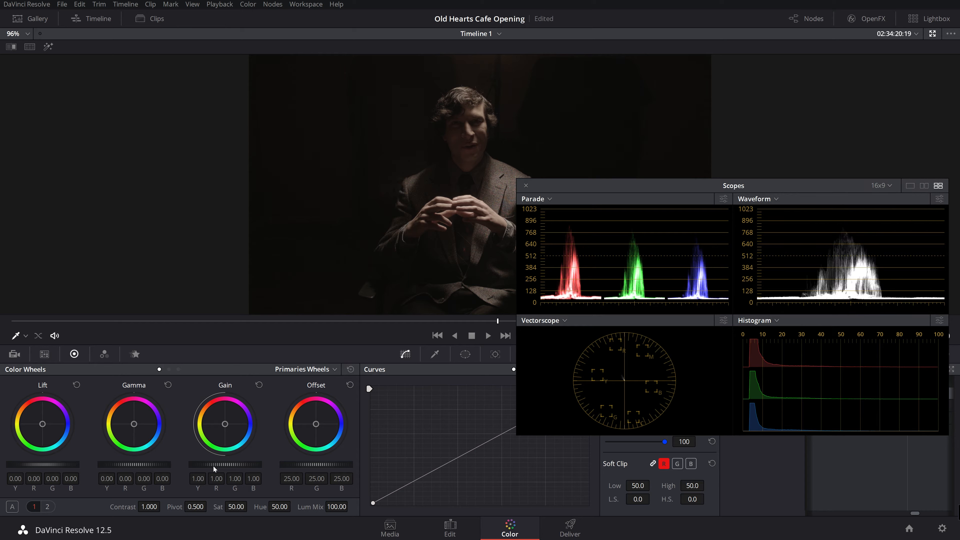
# Adjust the clip's primary exposure to a gain of 1.19, a lift of -0.01 and a gamma of 0.01
pyautogui.moveTo(226, 463); pyautogui.dragTo(242, 464)
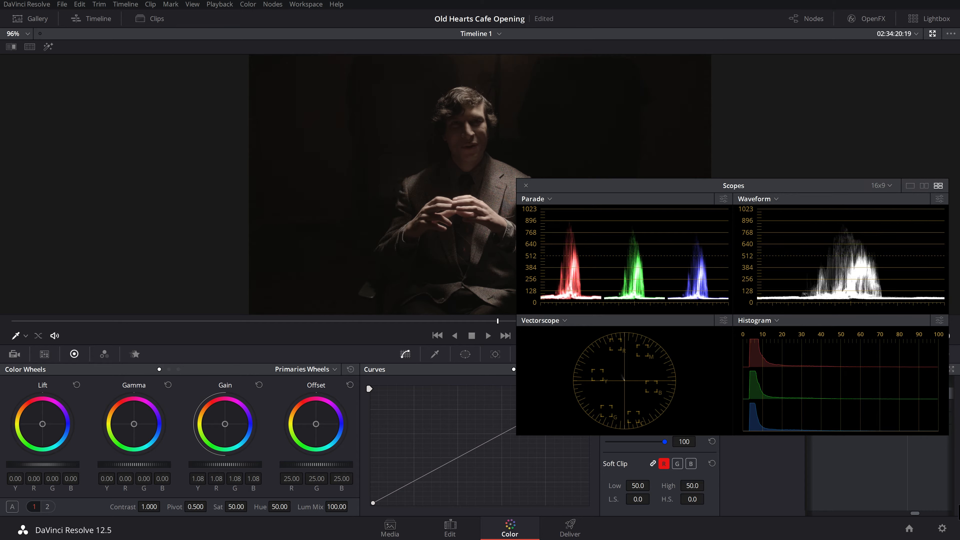
pyautogui.moveTo(242, 464); pyautogui.dragTo(265, 464)
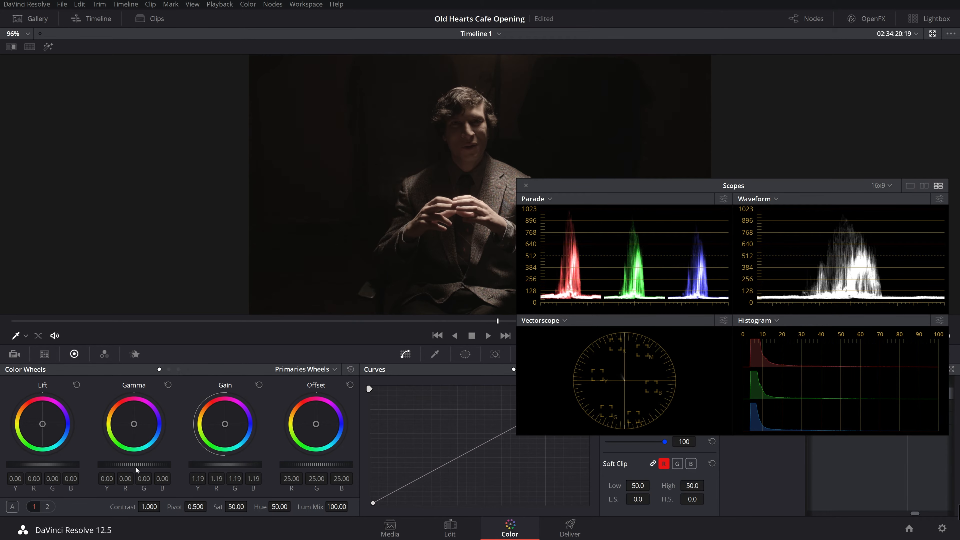
pyautogui.moveTo(43, 468)
pyautogui.mouseDown()
pyautogui.moveTo(32, 467)
pyautogui.moveTo(41, 468)
pyautogui.mouseUp()
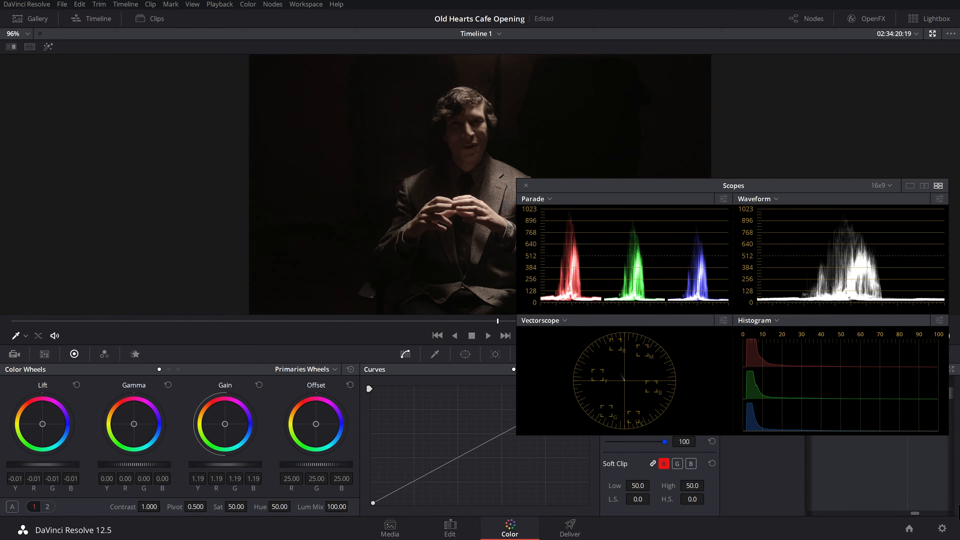
pyautogui.moveTo(135, 464); pyautogui.dragTo(136, 465)
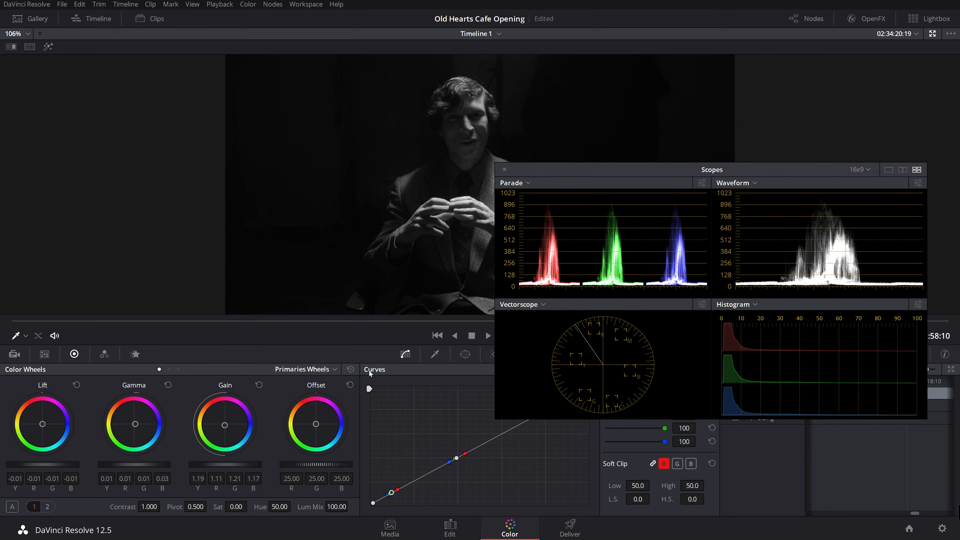
# Close the floating scopes window and show the RGB parade in the docked scopes instead
pyautogui.moveTo(561, 174); pyautogui.dragTo(533, 178)
pyautogui.moveTo(465, 175); pyautogui.dragTo(517, 167)
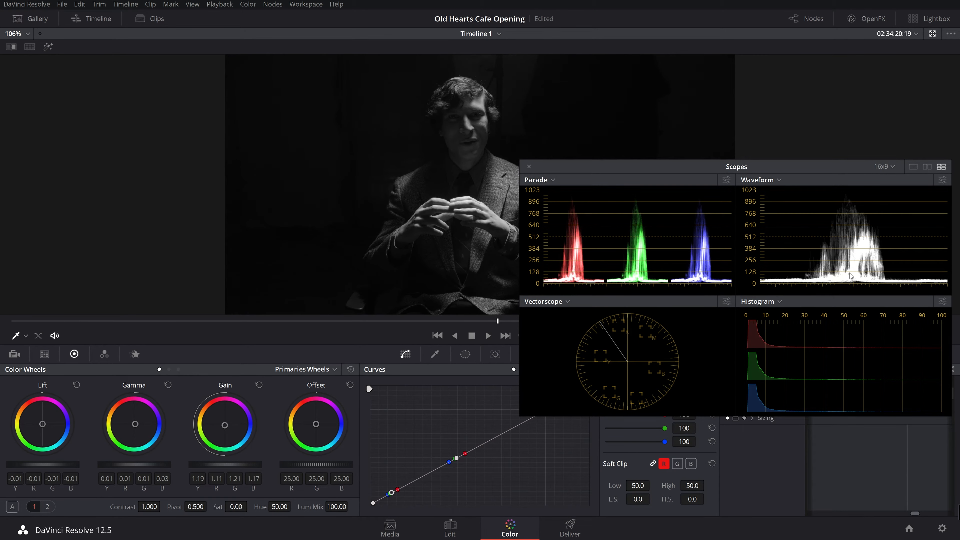
pyautogui.moveTo(832, 167); pyautogui.dragTo(836, 154)
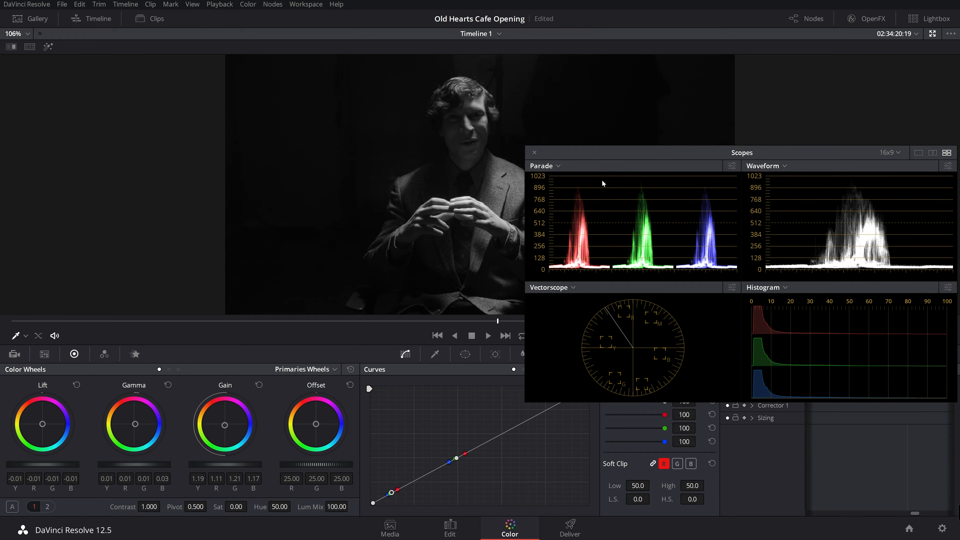
pyautogui.click(534, 153)
pyautogui.click(915, 354)
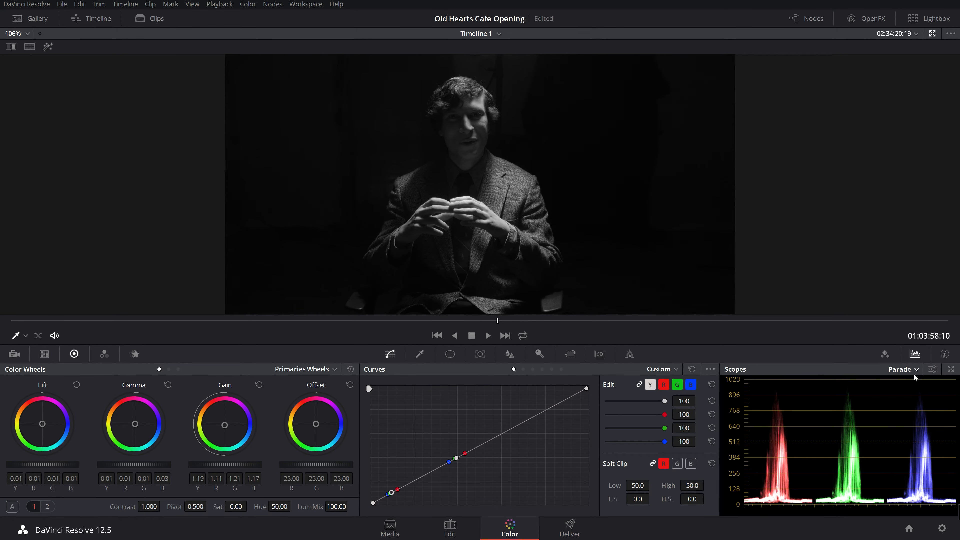
# Return to the full grading layout, add a serial node after node 01, and add a layer node beneath the new one
pyautogui.click(931, 34)
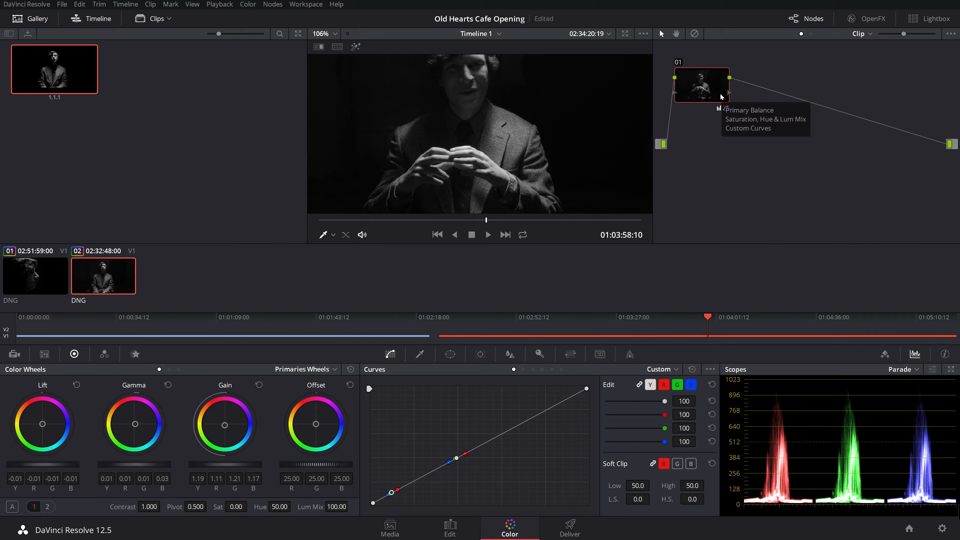
pyautogui.hotkey('alt', 's')
pyautogui.rightClick(711, 92)
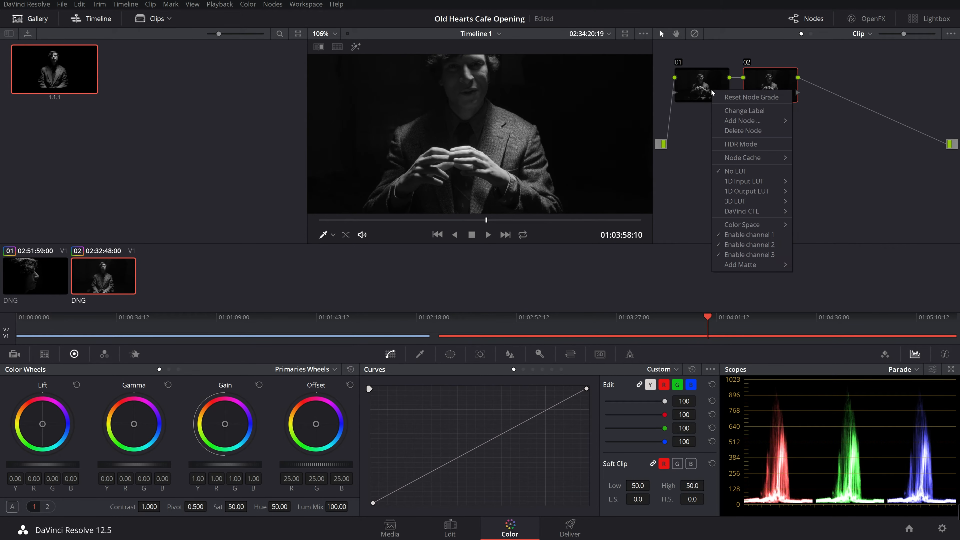
pyautogui.moveTo(730, 118)
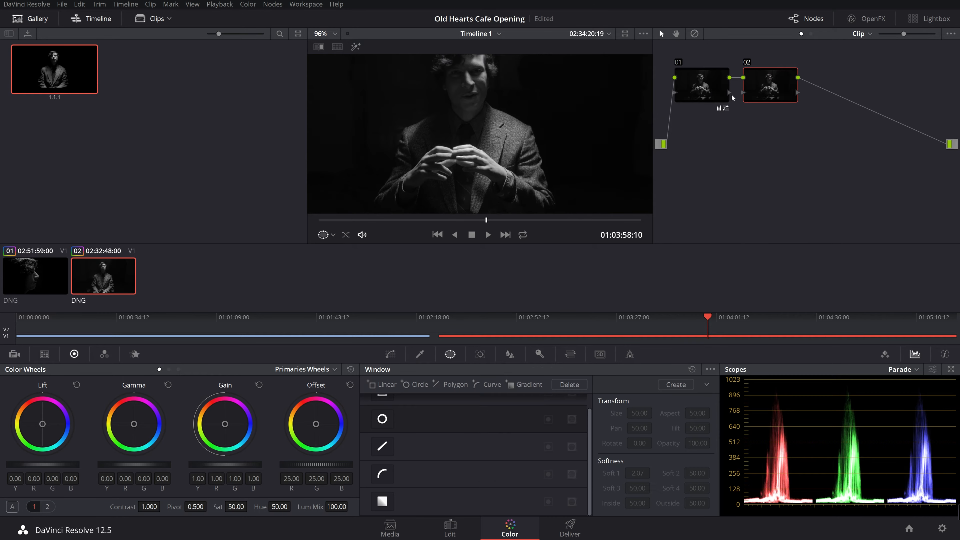
pyautogui.scroll(-2, 454, 140)
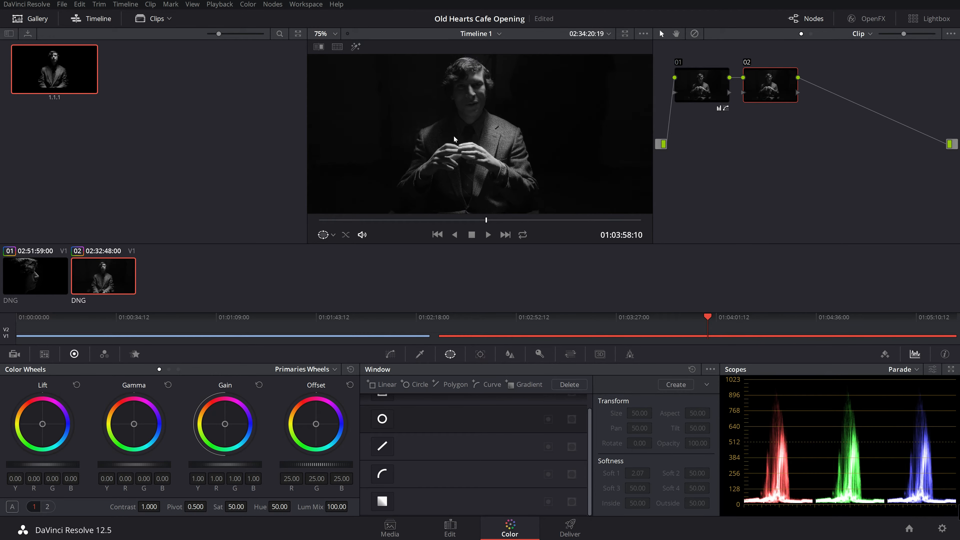
pyautogui.hotkey('alt', 'l')
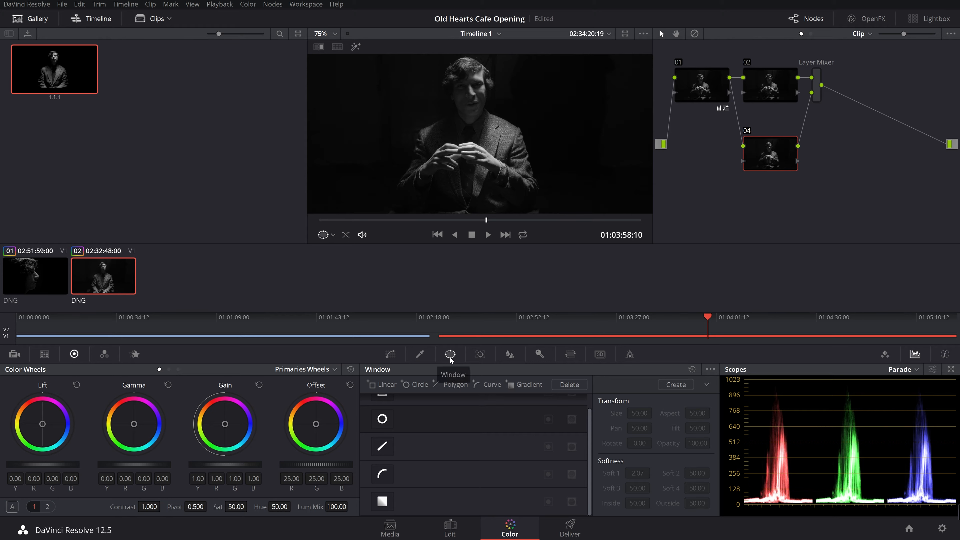
# Add an oval power window around the seated man on the layer node, aspect about 30 and softness about 6, and highlight the masked area
pyautogui.click(382, 418)
pyautogui.moveTo(480, 129); pyautogui.dragTo(474, 118)
pyautogui.moveTo(474, 177); pyautogui.dragTo(475, 226)
pyautogui.moveTo(474, 120); pyautogui.dragTo(474, 154)
pyautogui.moveTo(533, 148); pyautogui.dragTo(550, 149)
pyautogui.scroll(1, 547, 123)
pyautogui.scroll(-5, 546, 123)
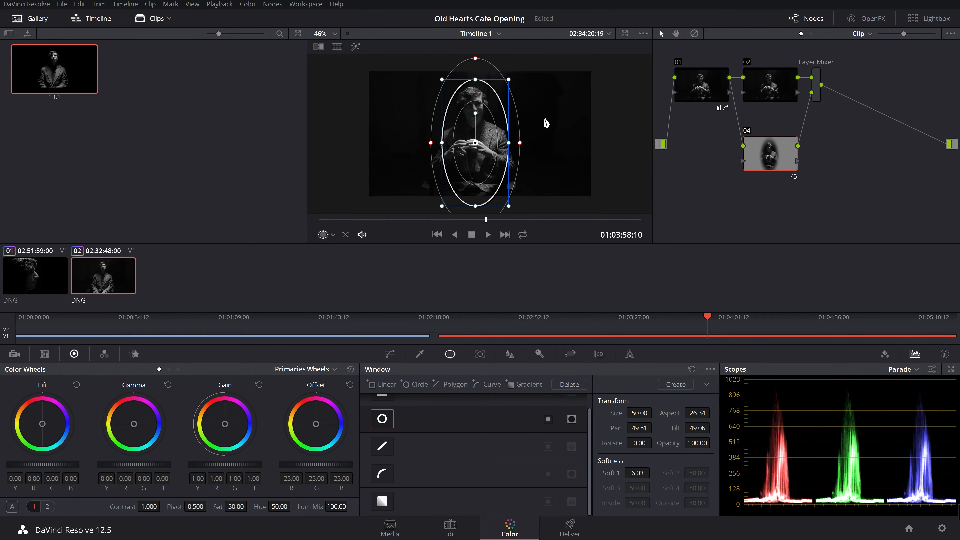
pyautogui.moveTo(482, 77); pyautogui.dragTo(476, 84)
pyautogui.moveTo(474, 144); pyautogui.dragTo(473, 141)
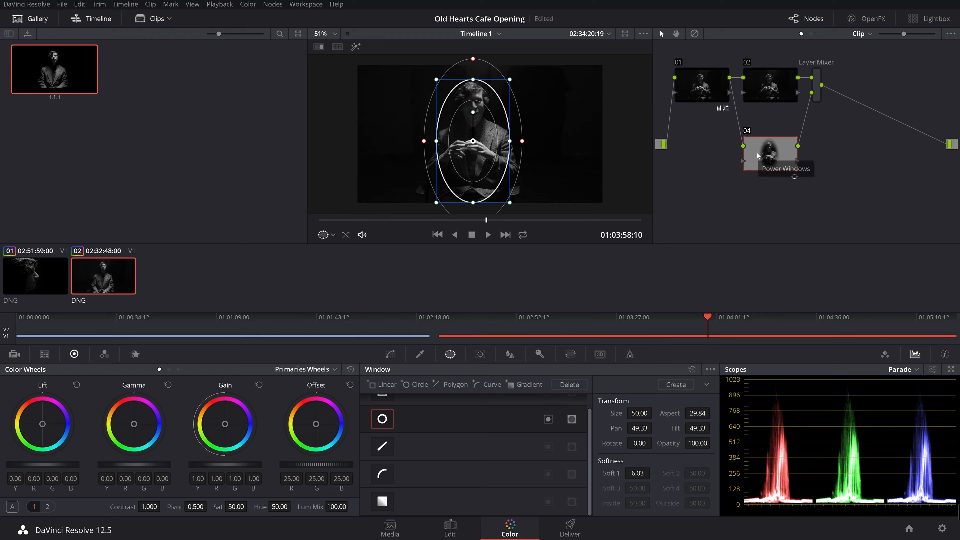
pyautogui.hotkey('shift', 'h')
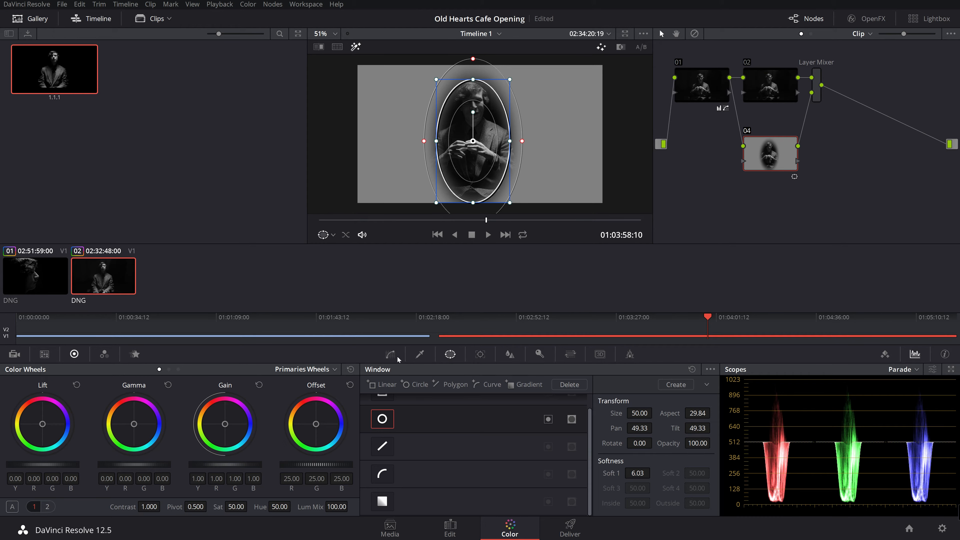
# Darken the whole image on node 02 with lift and gamma at -0.02, and review the result in the enlarged viewer
pyautogui.click(390, 353)
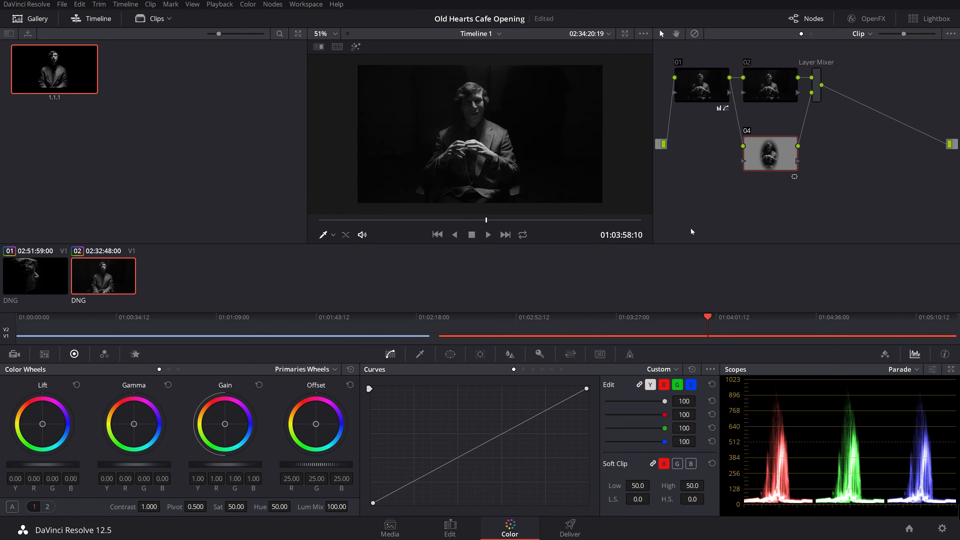
pyautogui.click(762, 90)
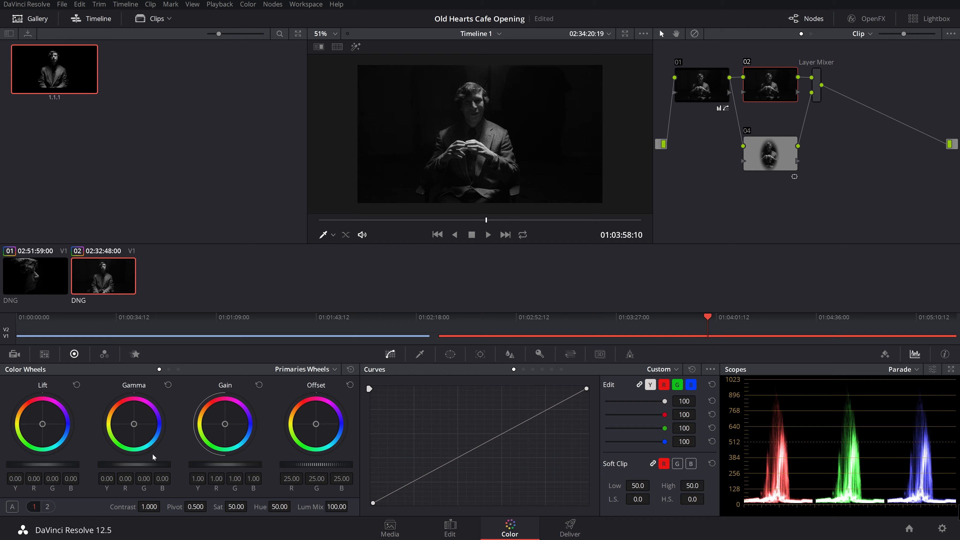
pyautogui.moveTo(77, 468); pyautogui.dragTo(66, 468)
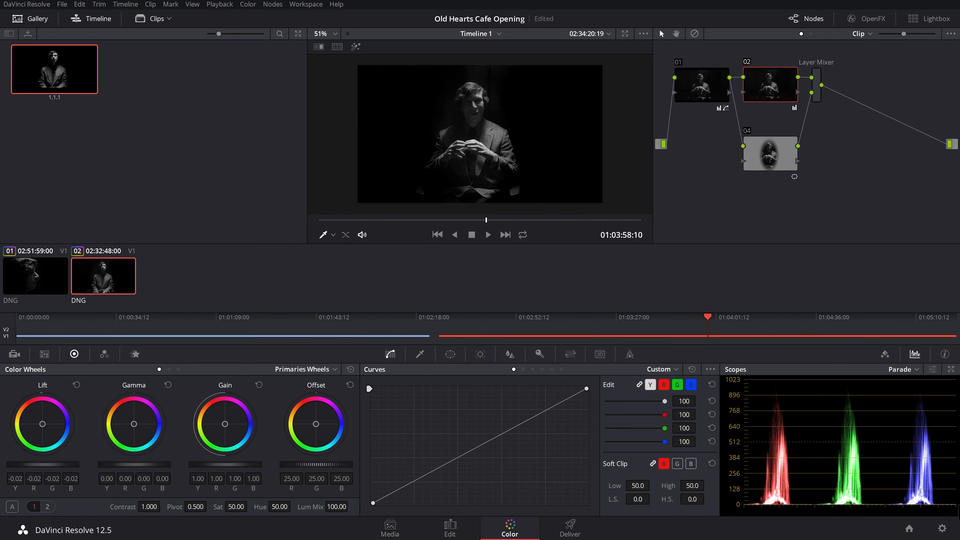
pyautogui.moveTo(135, 465); pyautogui.dragTo(125, 464)
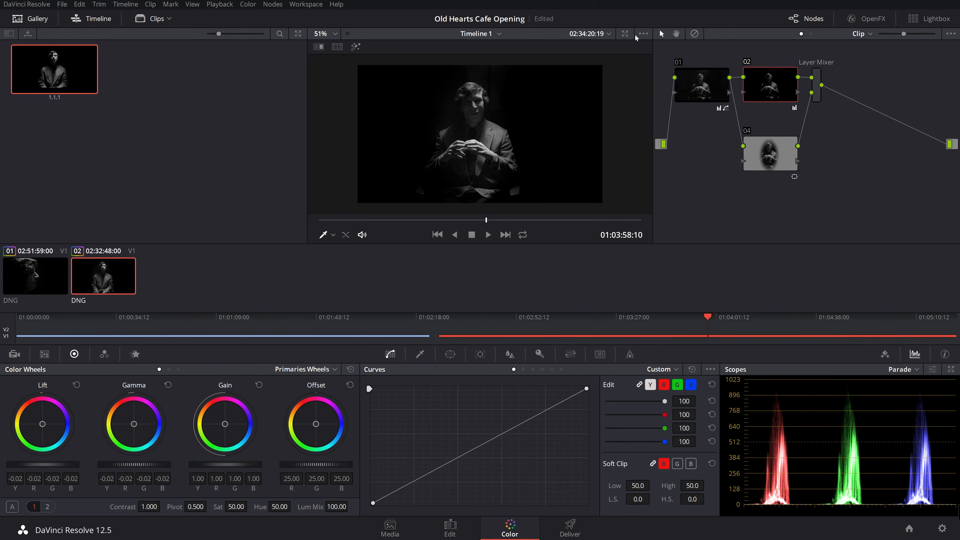
pyautogui.click(624, 34)
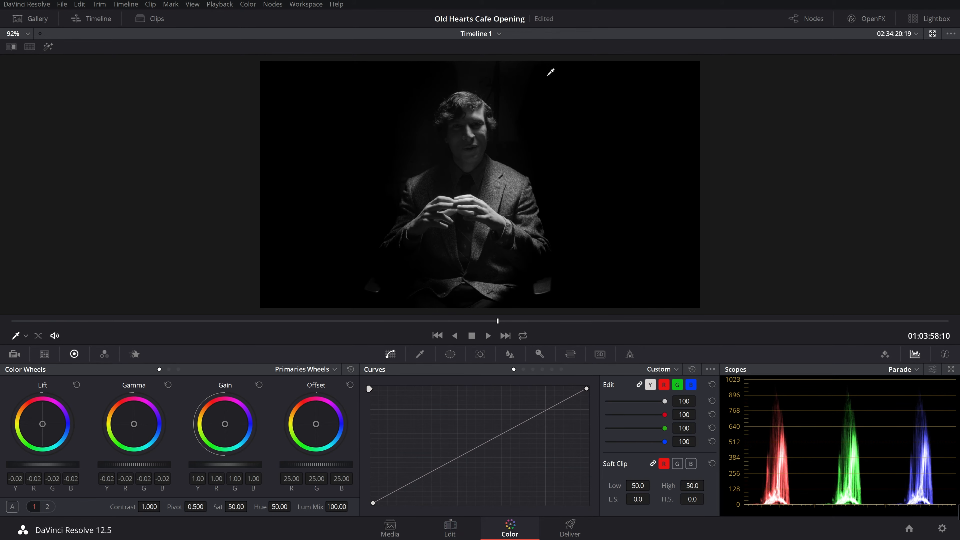
pyautogui.click(933, 34)
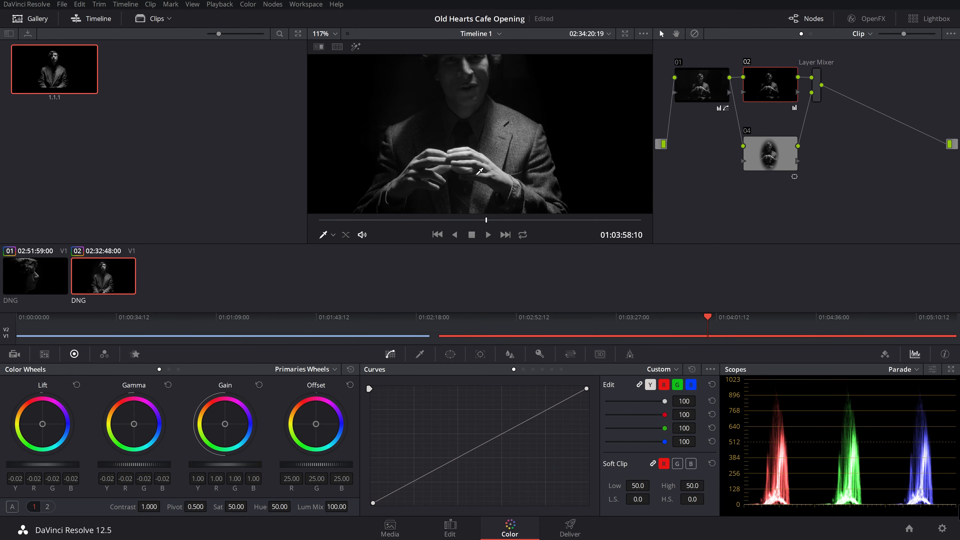
pyautogui.scroll(-5, 479, 171)
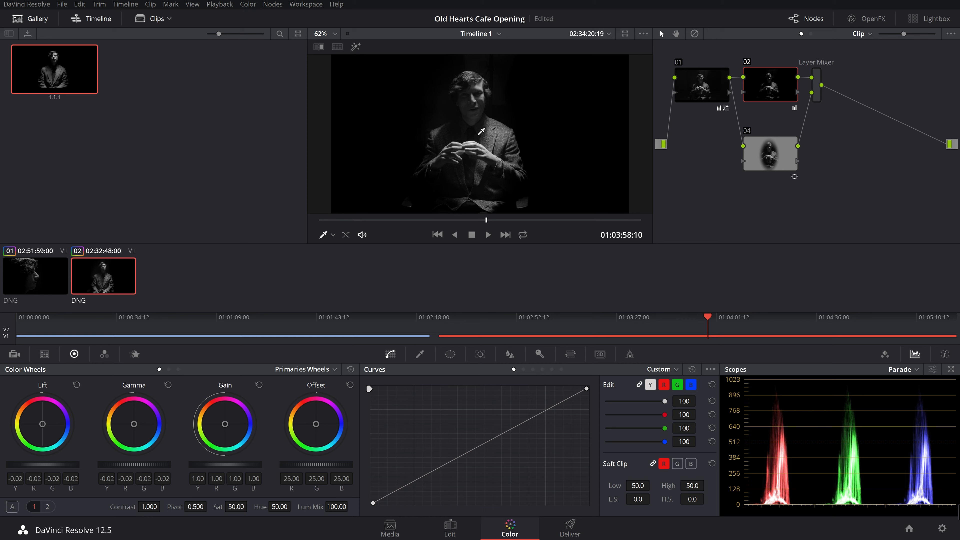
# Lower the master lift of node 04, the power window layer, to -0.01
pyautogui.click(767, 168)
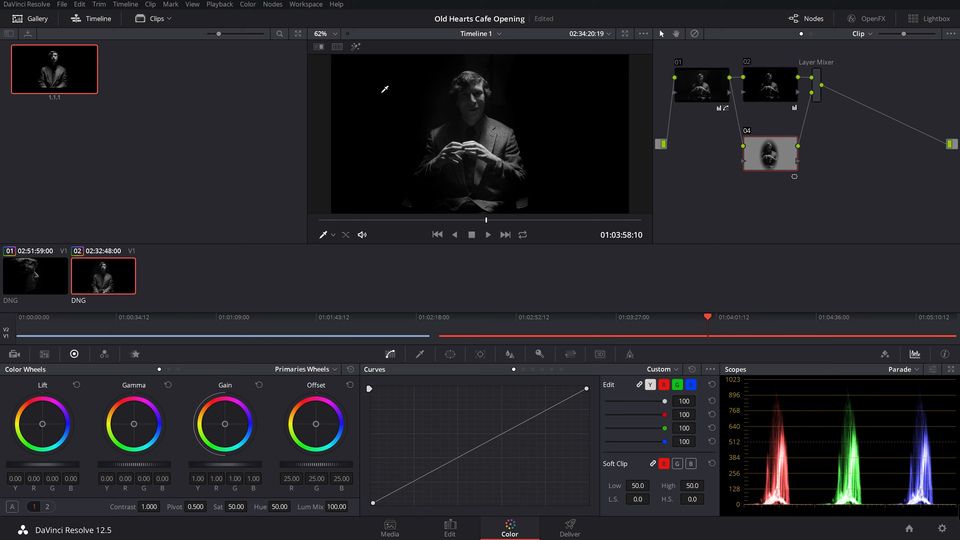
pyautogui.moveTo(43, 465); pyautogui.dragTo(40, 464)
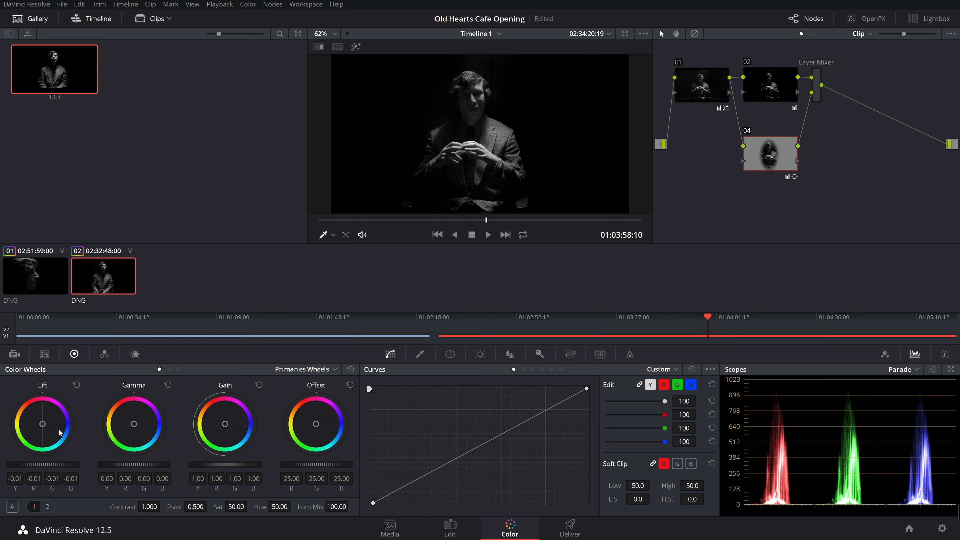